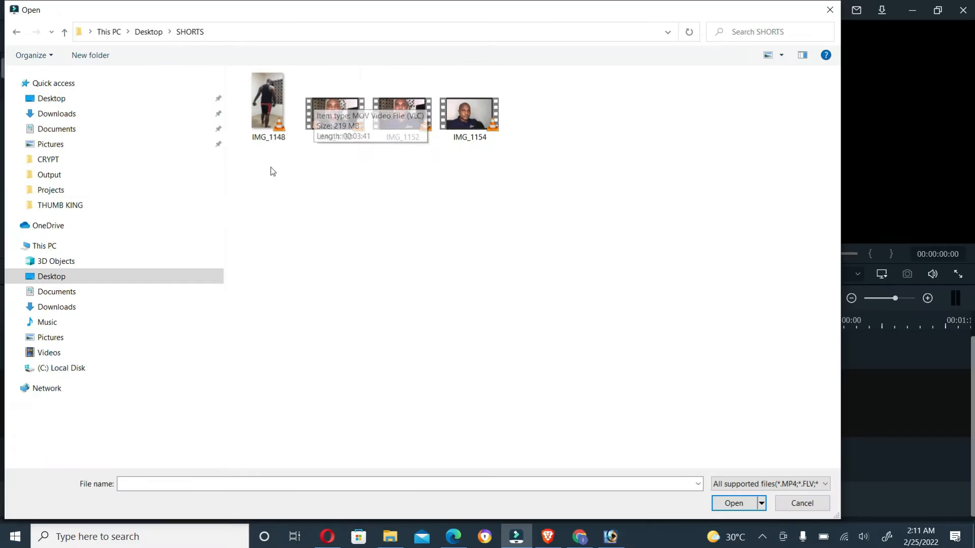
- Import IMG_1148 and IMG_1150, and place IMG_1150 on the video track, keeping the 1080 x 1920 25fps project settings
drag(488, 301, 634, 219)
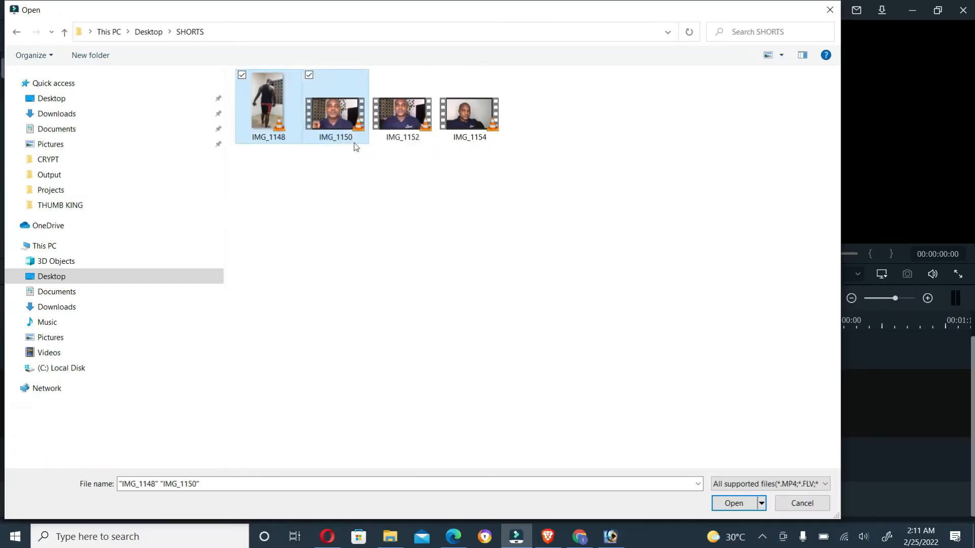
click(739, 503)
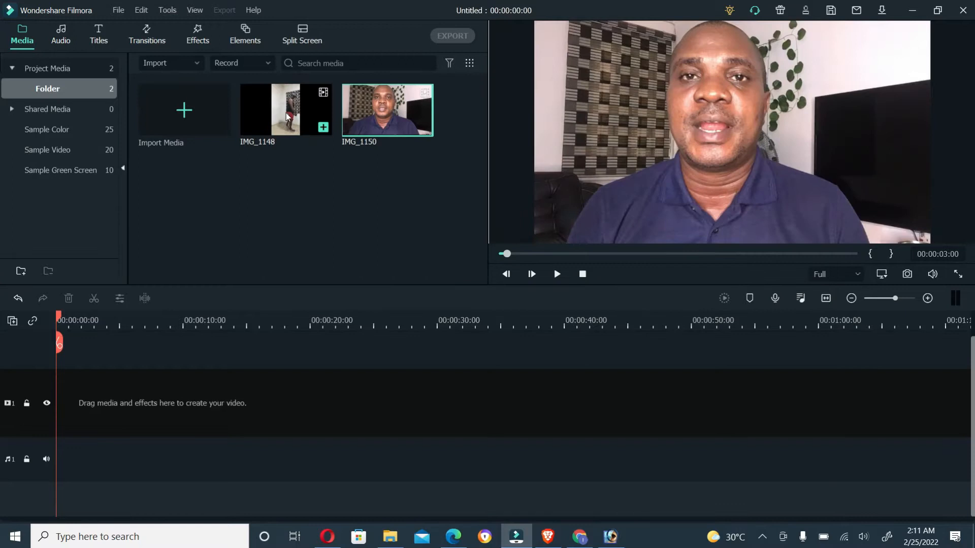
drag(388, 111, 169, 361)
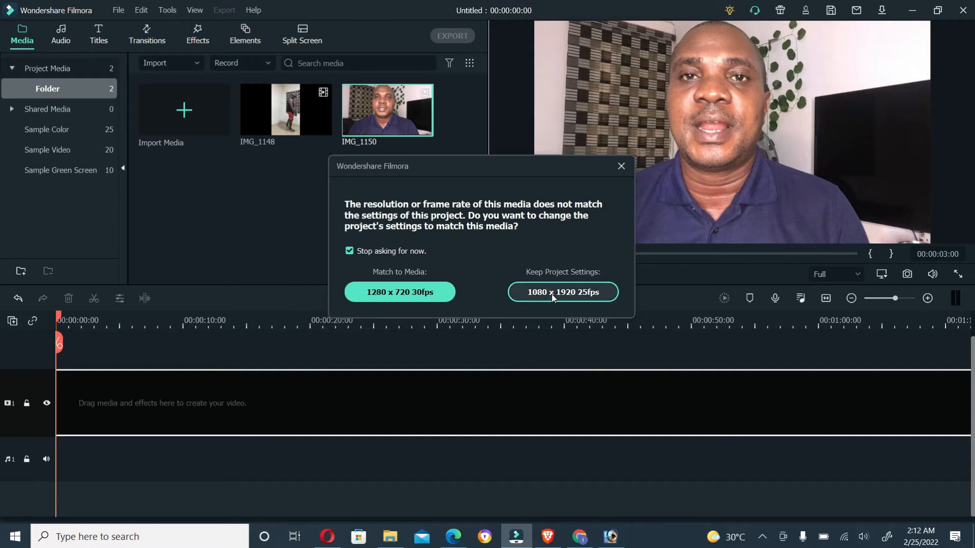
click(584, 298)
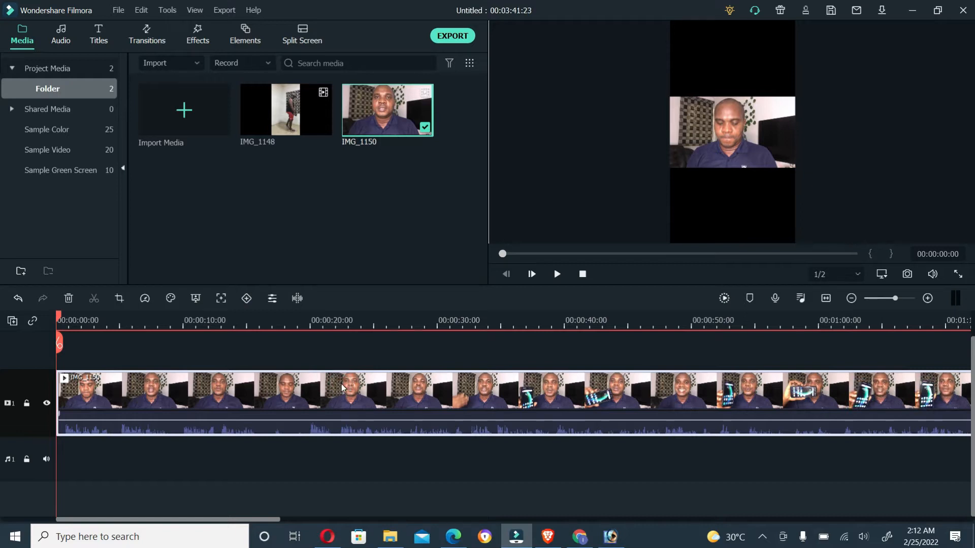
- Replace the IMG_1150 clip on the timeline with IMG_1148, keeping the project settings
key(Delete)
mouse_move(264, 120)
drag(264, 119, 60, 402)
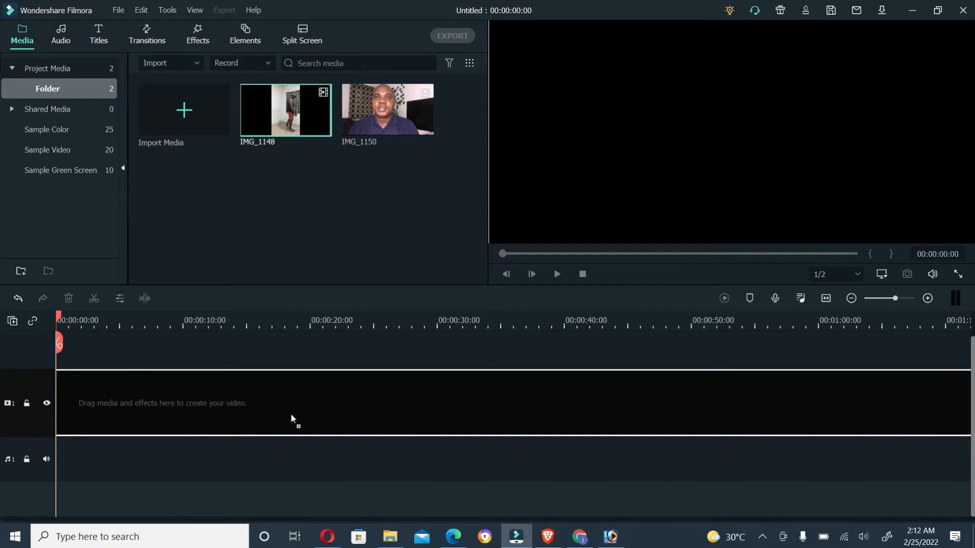
drag(290, 413, 292, 413)
click(544, 294)
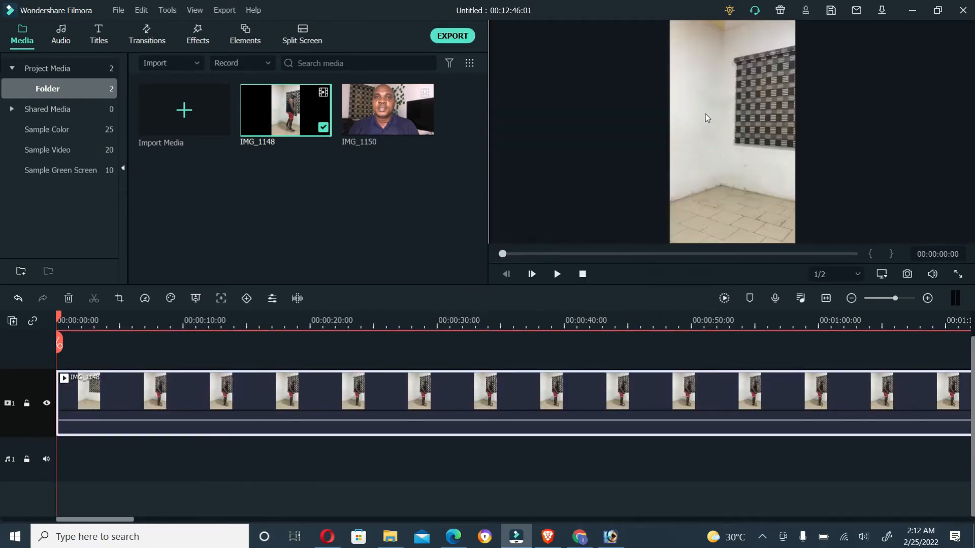
- Preview IMG_1148 at several points on the timeline and look through the aspect ratios offered for a new project
click(452, 320)
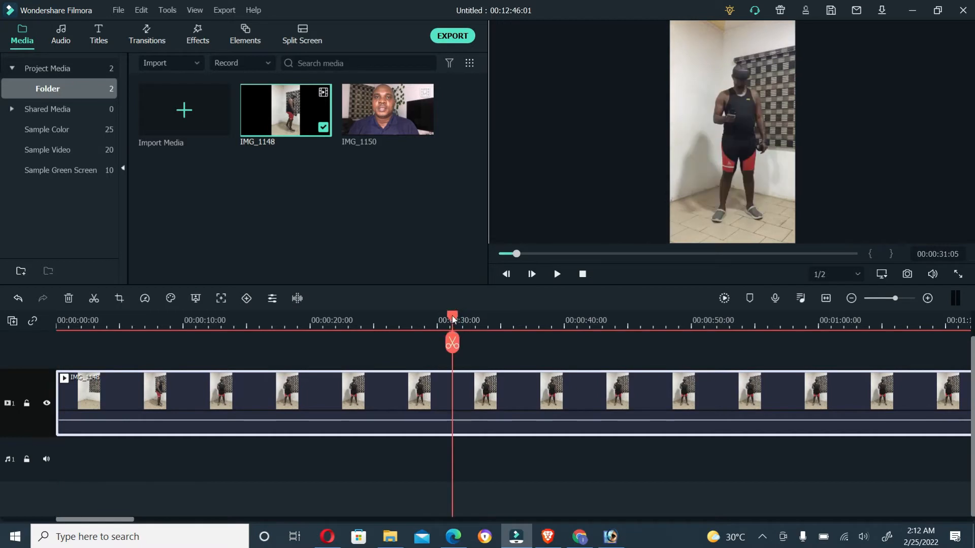
drag(456, 319, 406, 319)
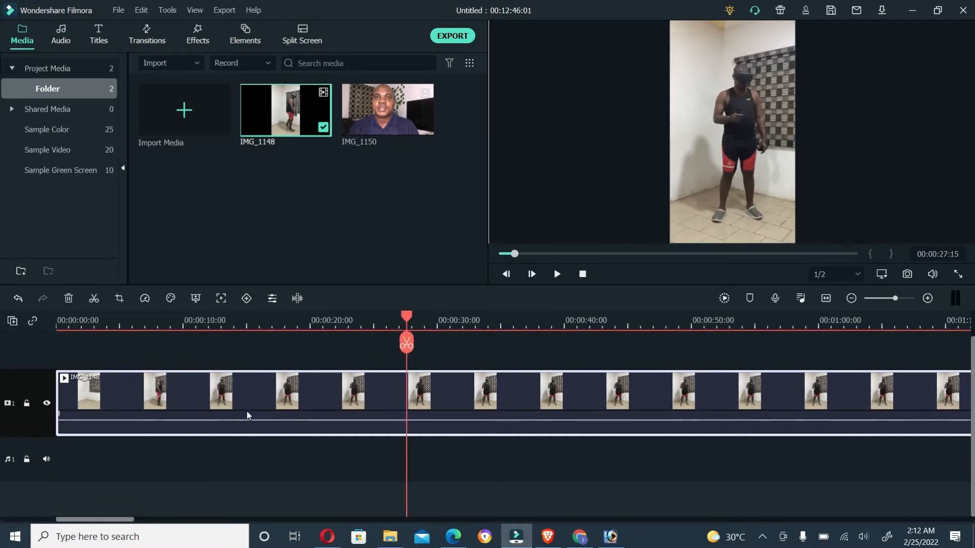
click(117, 11)
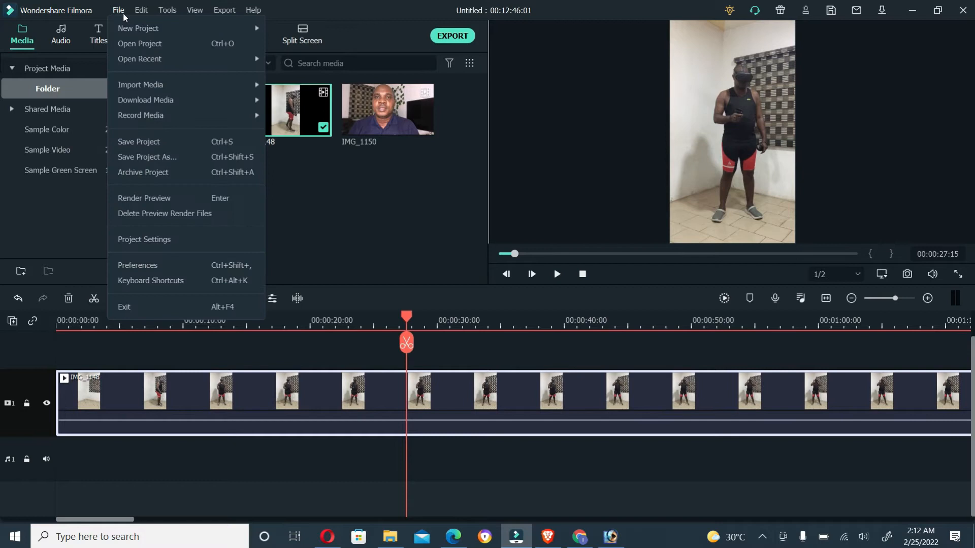
mouse_move(249, 30)
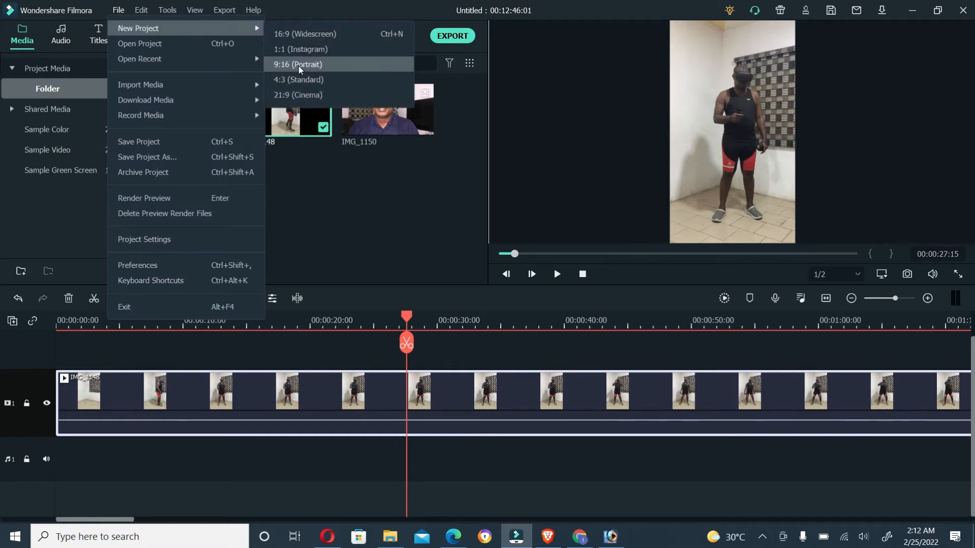
click(351, 348)
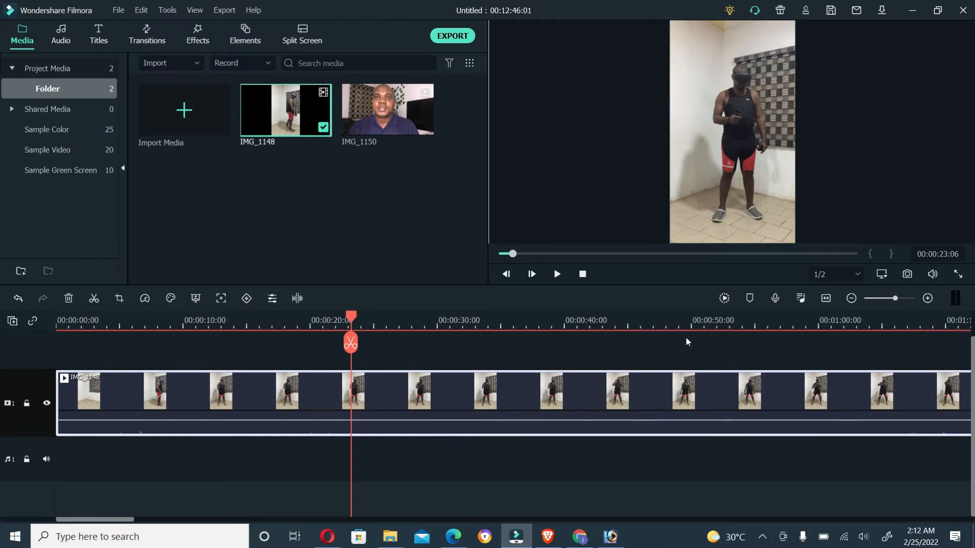
scroll(901, 299, down, 2)
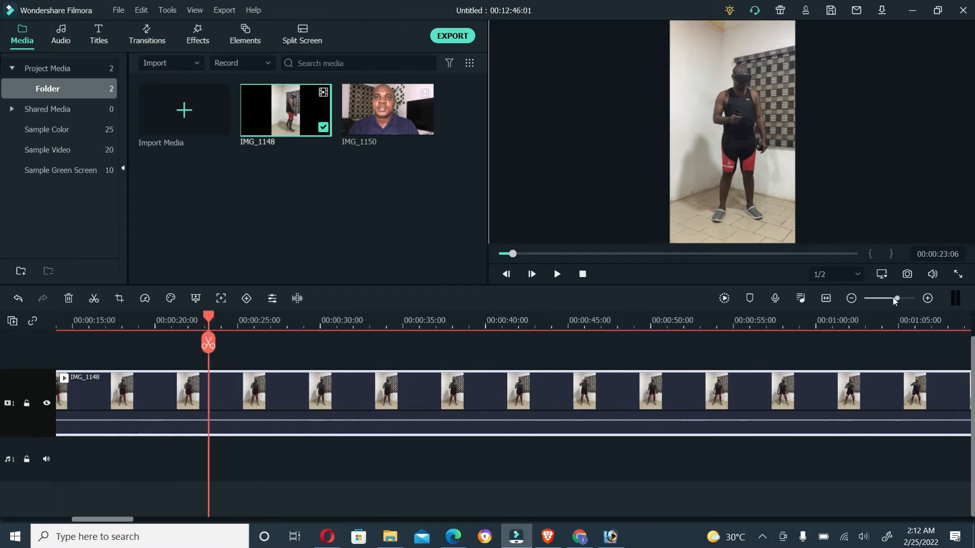
- Start creating an MP4 video export of the project and set its quality to Best
click(223, 11)
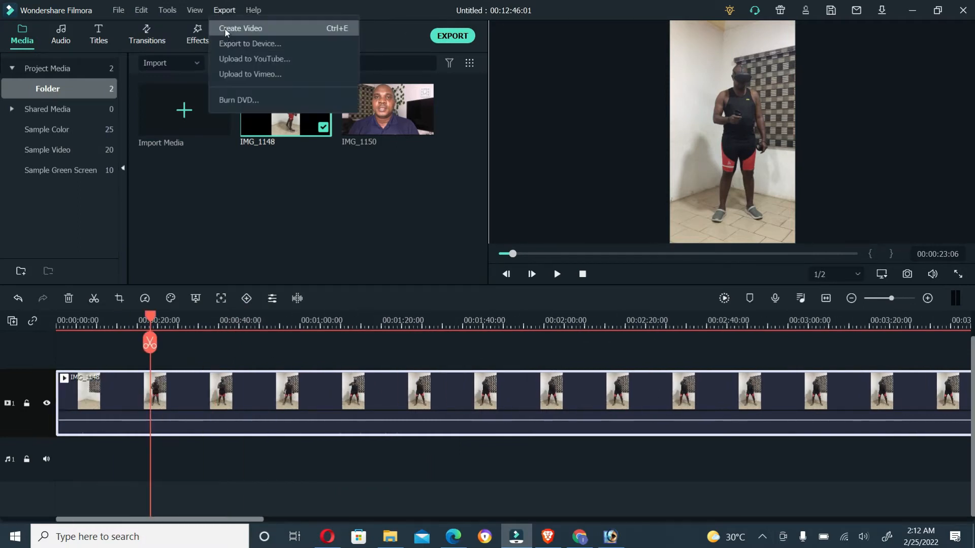
click(225, 28)
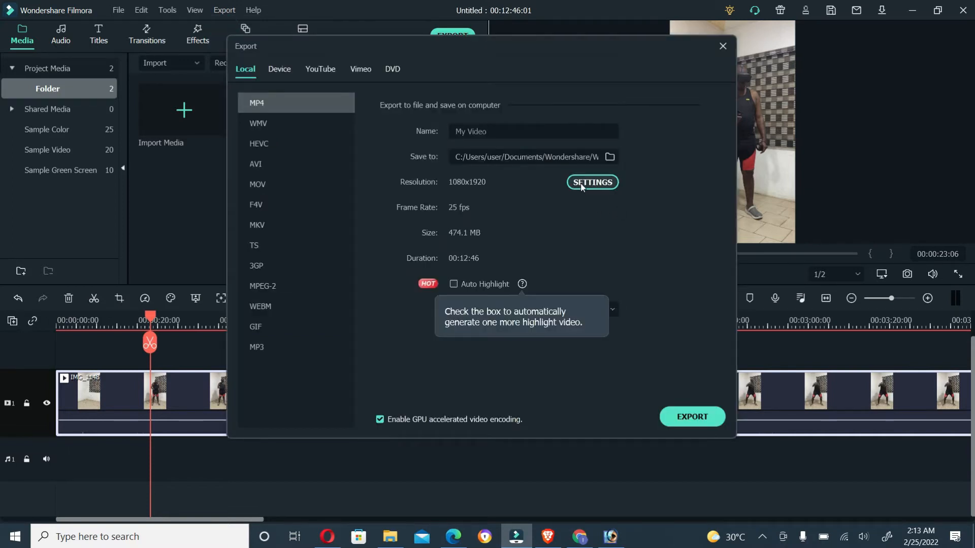
click(582, 183)
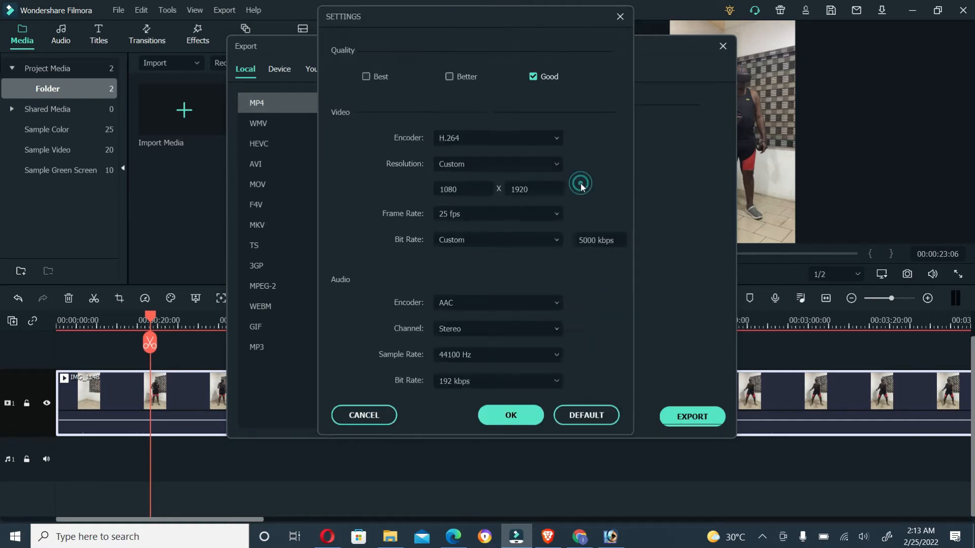
click(464, 82)
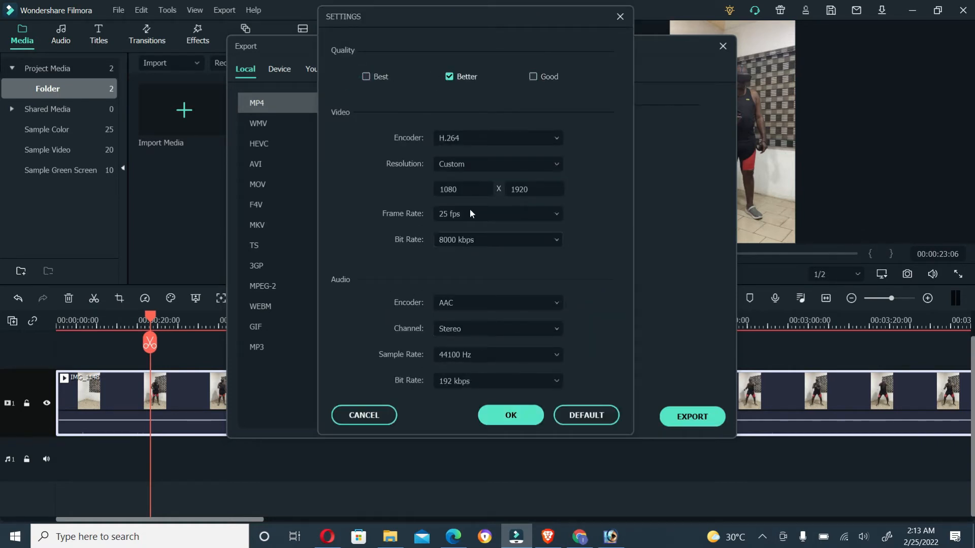
click(367, 79)
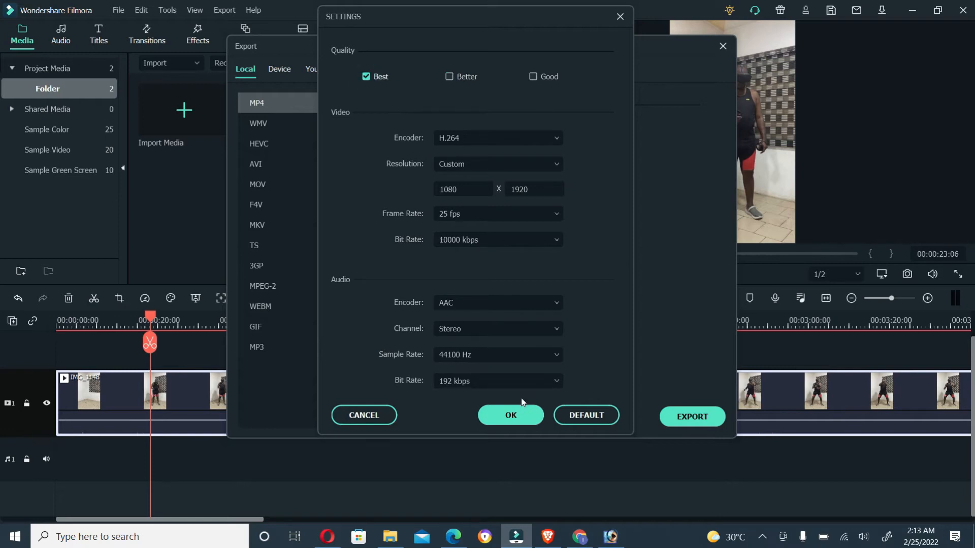
click(510, 411)
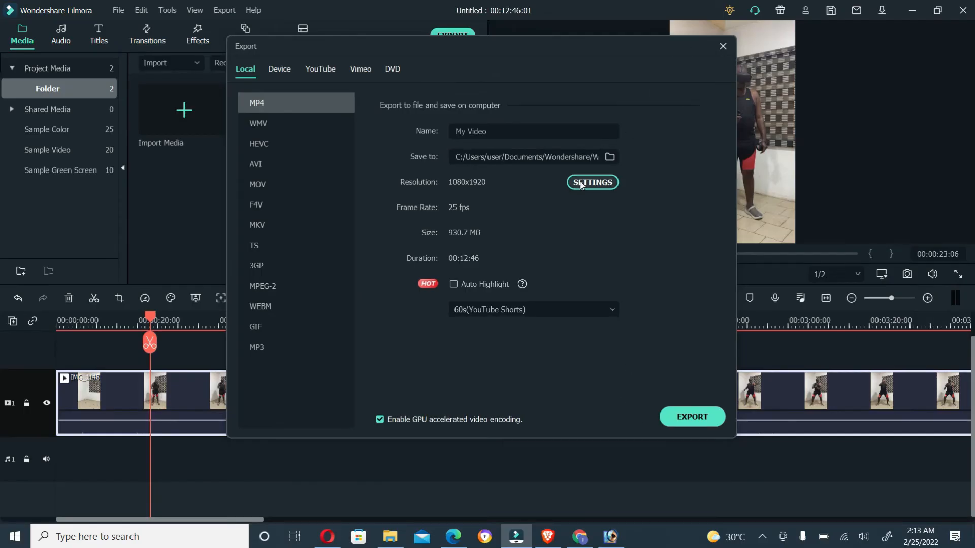
- Change the MP4 export quality to Good in the export settings
click(581, 184)
click(533, 76)
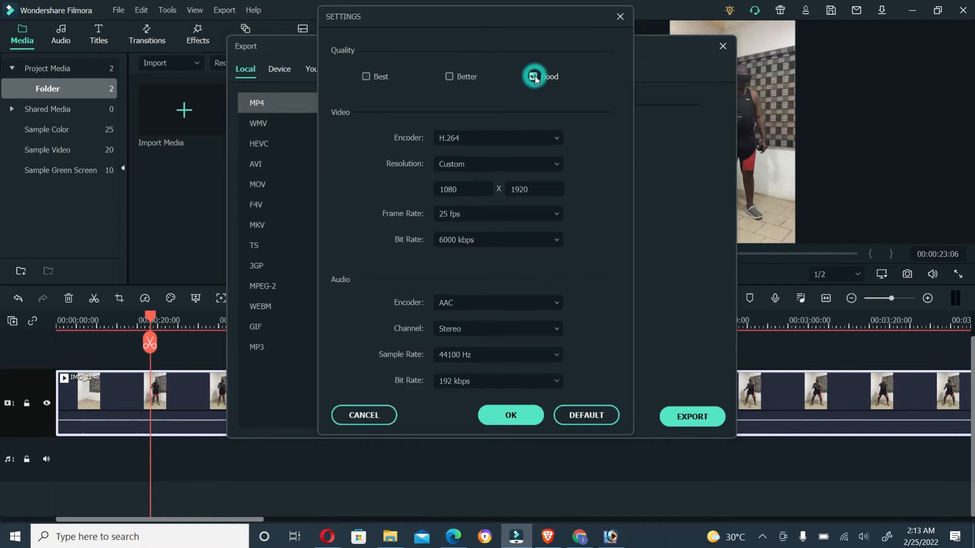
click(488, 415)
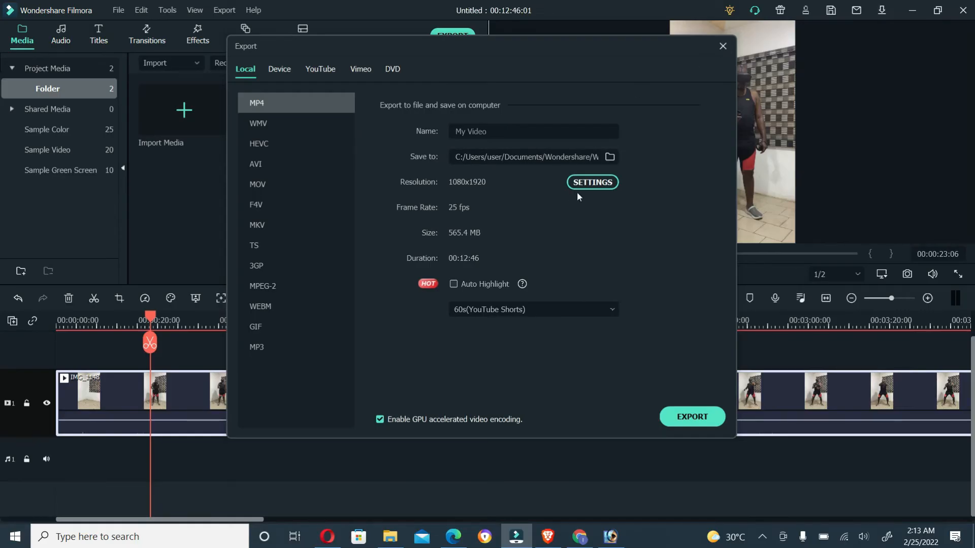
- Examine the video encoder choices in the export settings, leave the export without rendering, and view the available export types
click(580, 184)
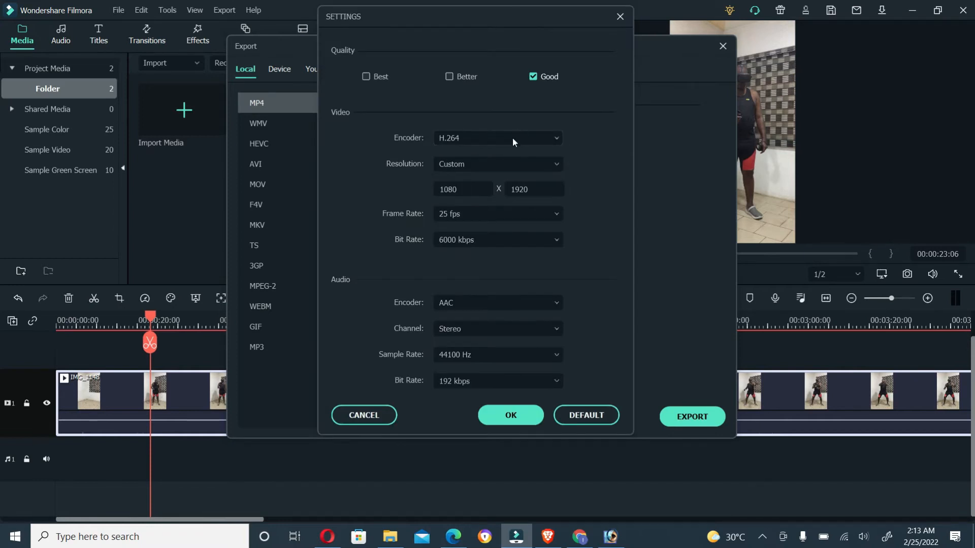
click(495, 139)
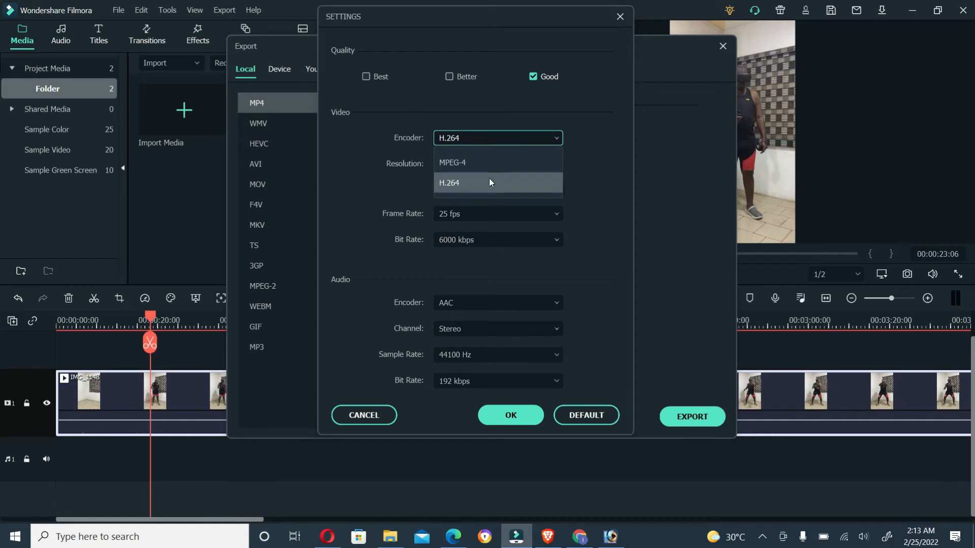
click(624, 115)
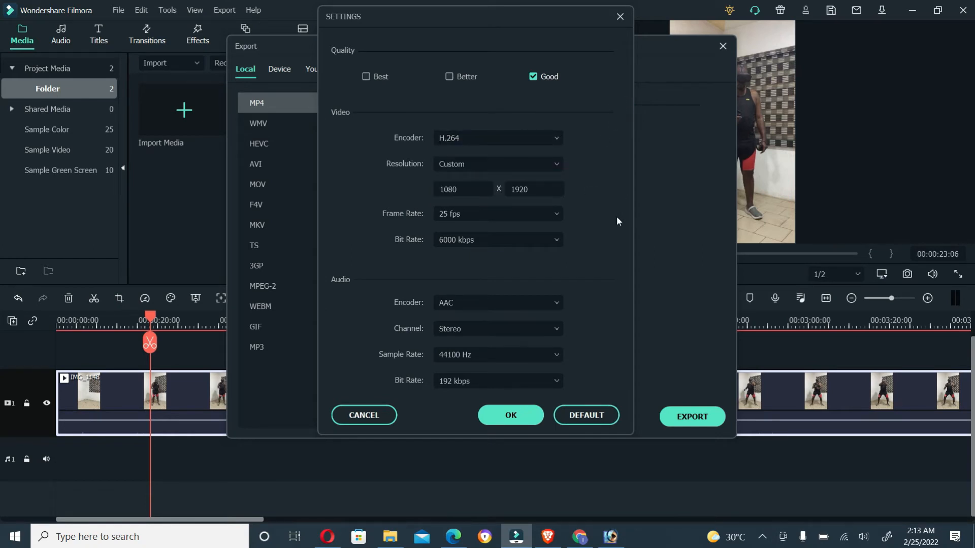
click(622, 16)
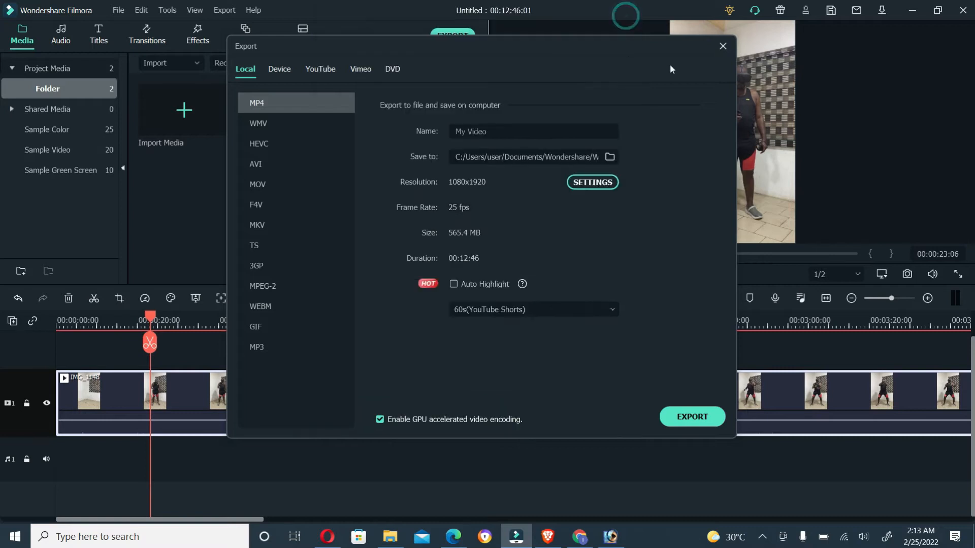
click(723, 46)
click(225, 10)
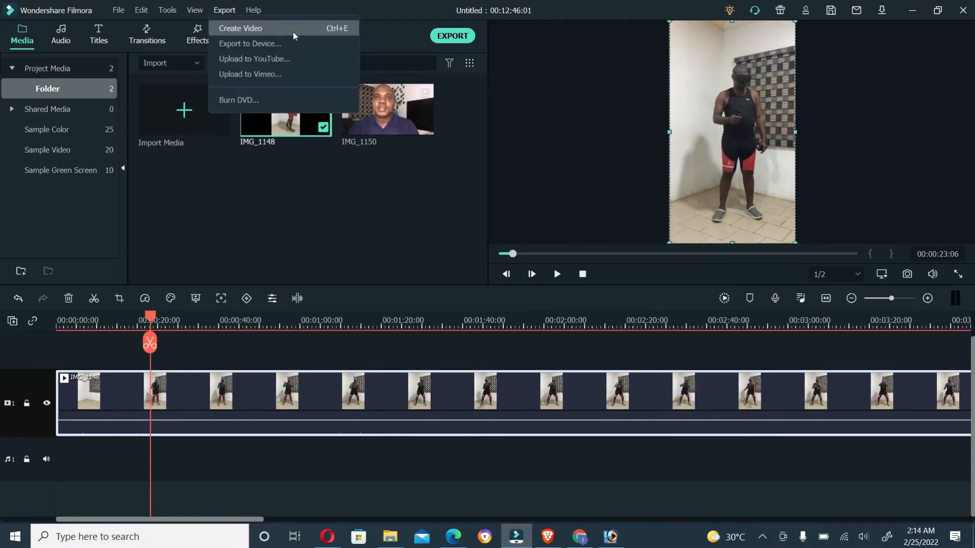
click(346, 218)
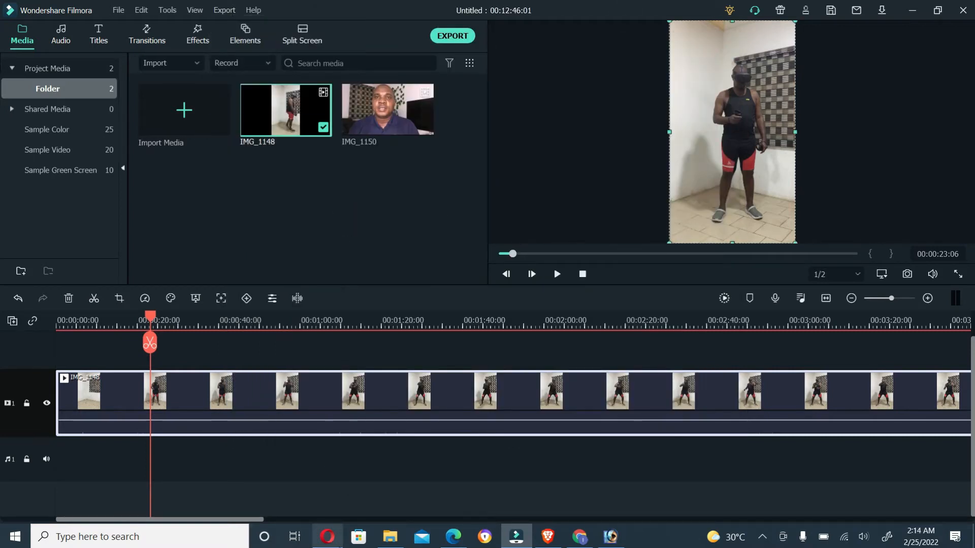
- Switch to YouTube Studio in the Opera browser and start a video upload, browsing all files on the computer
click(328, 537)
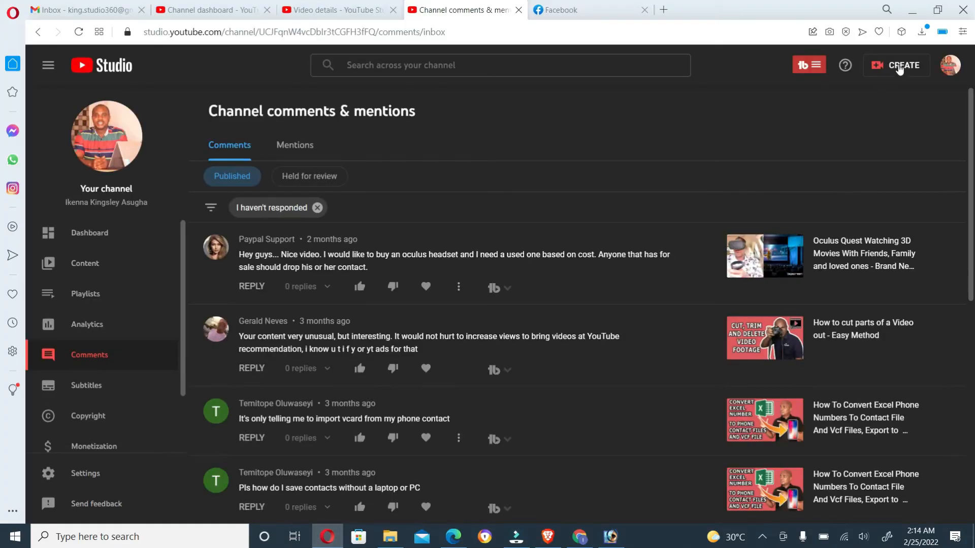
click(900, 69)
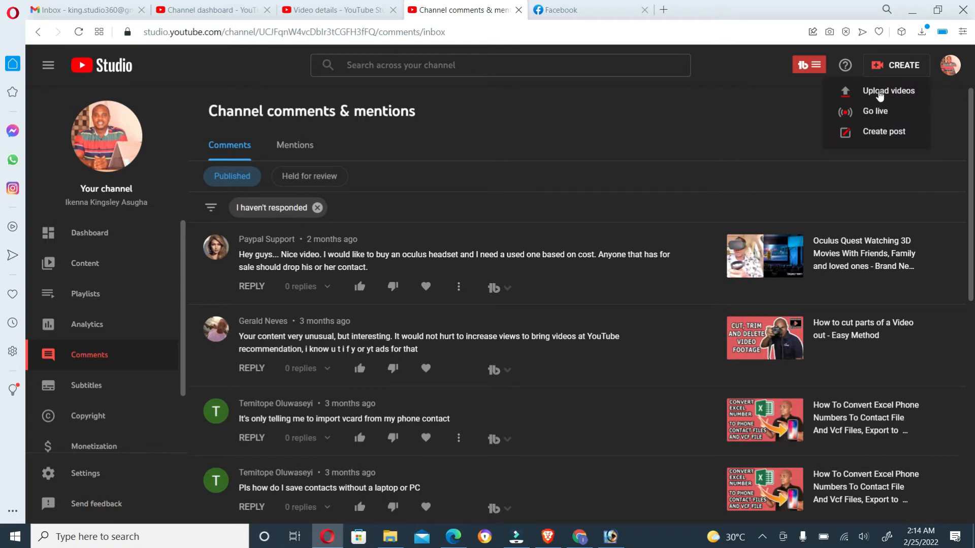
click(880, 94)
click(501, 361)
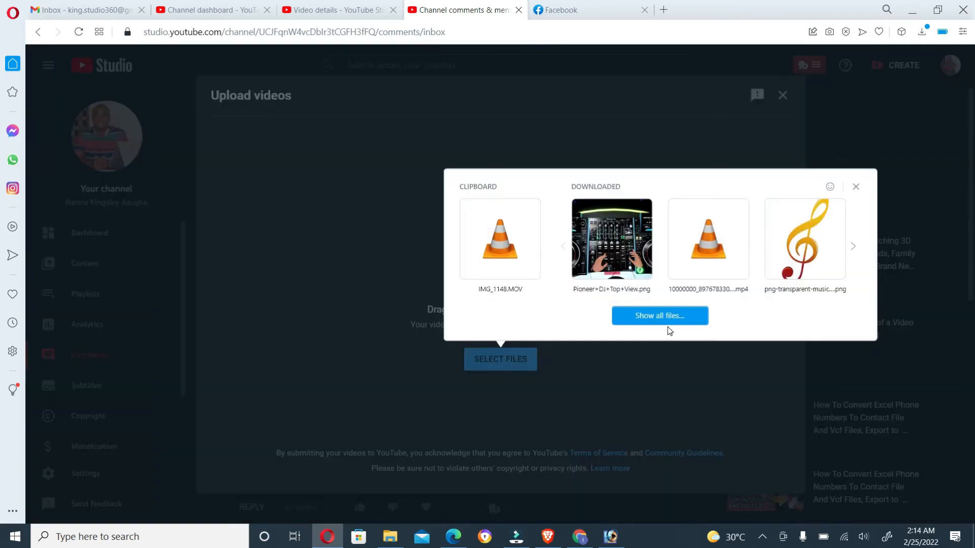
click(663, 314)
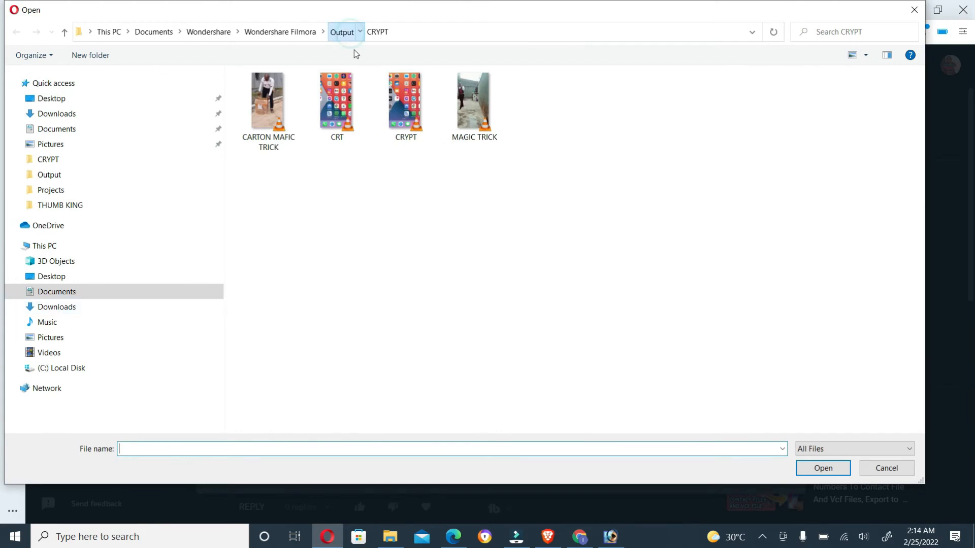
- Upload the SHORTS video from the SGORTS folder inside Output and review its title and description details
click(348, 33)
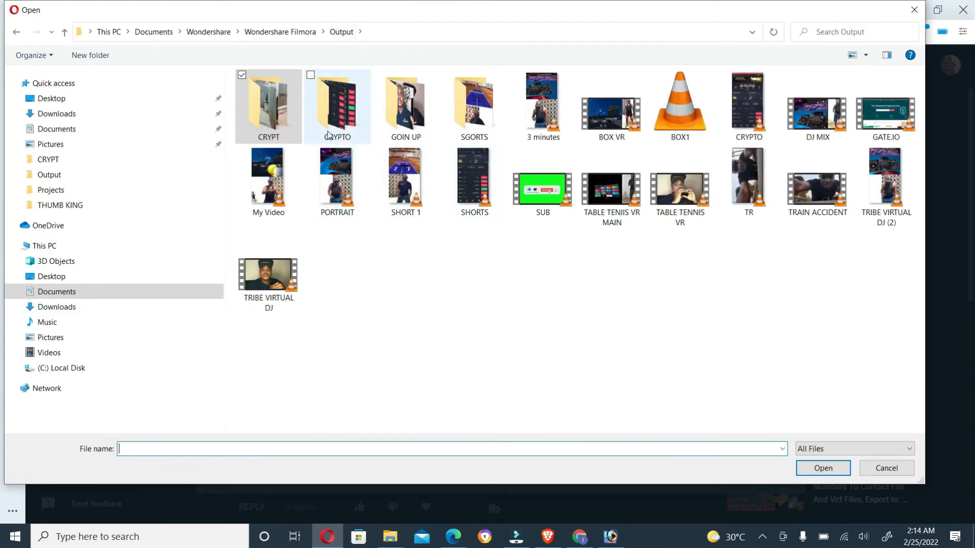
double_click(482, 120)
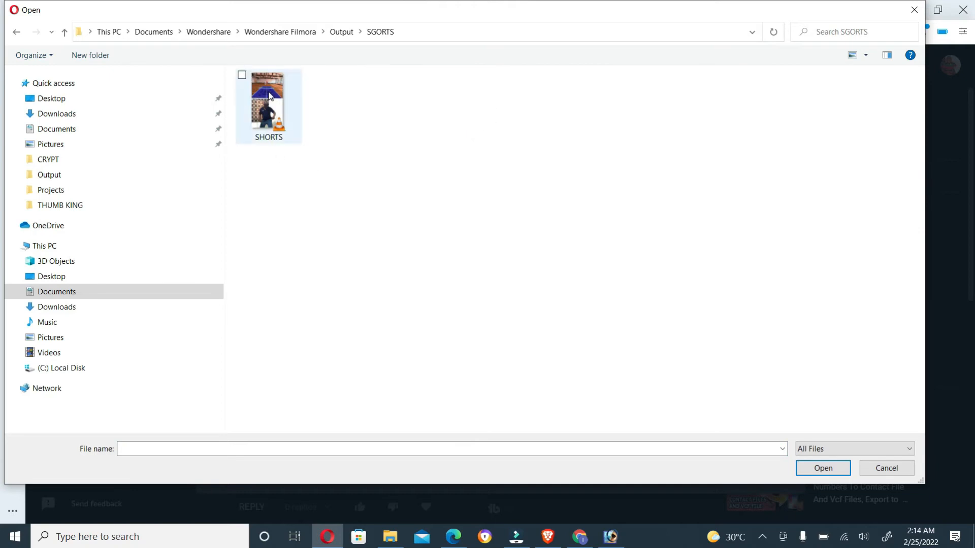
click(269, 97)
right_click(271, 96)
click(273, 99)
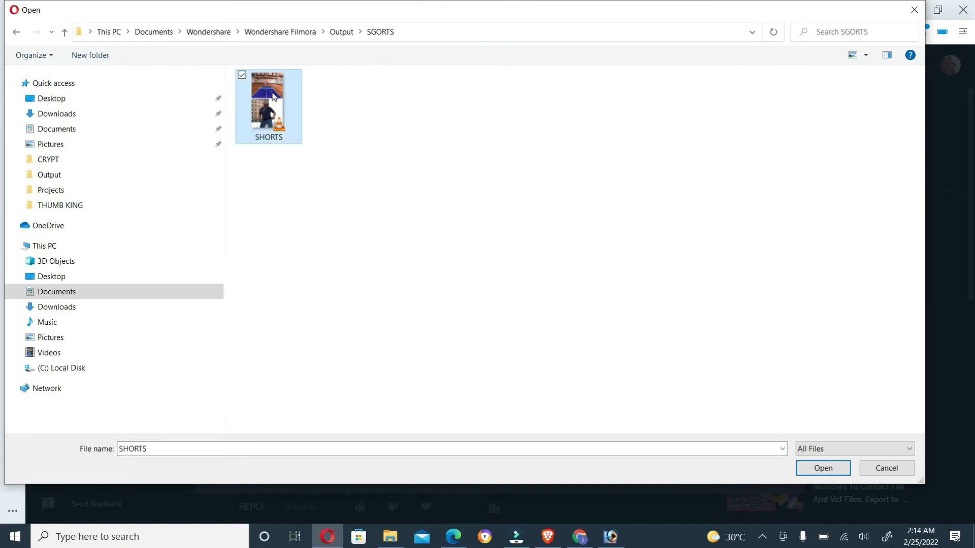
double_click(273, 97)
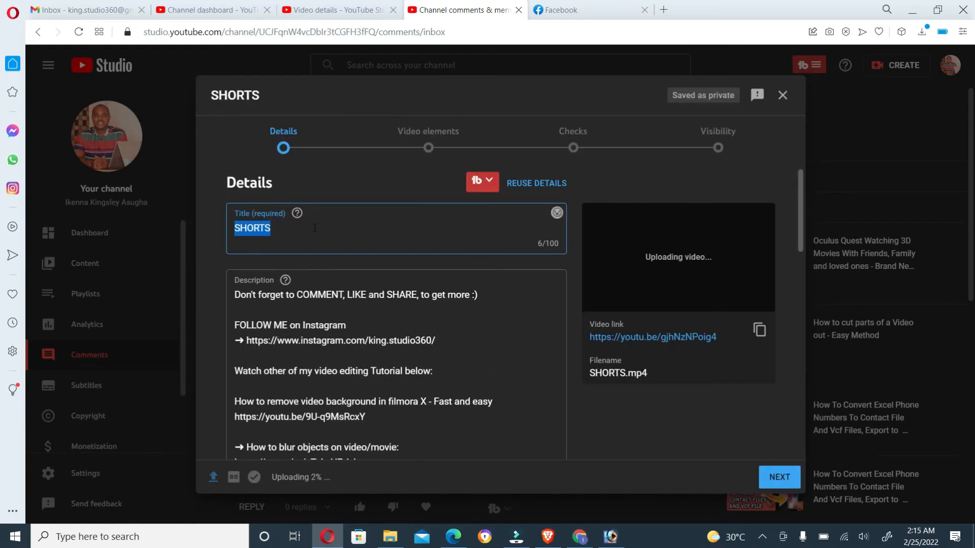
scroll(363, 332, down, 5)
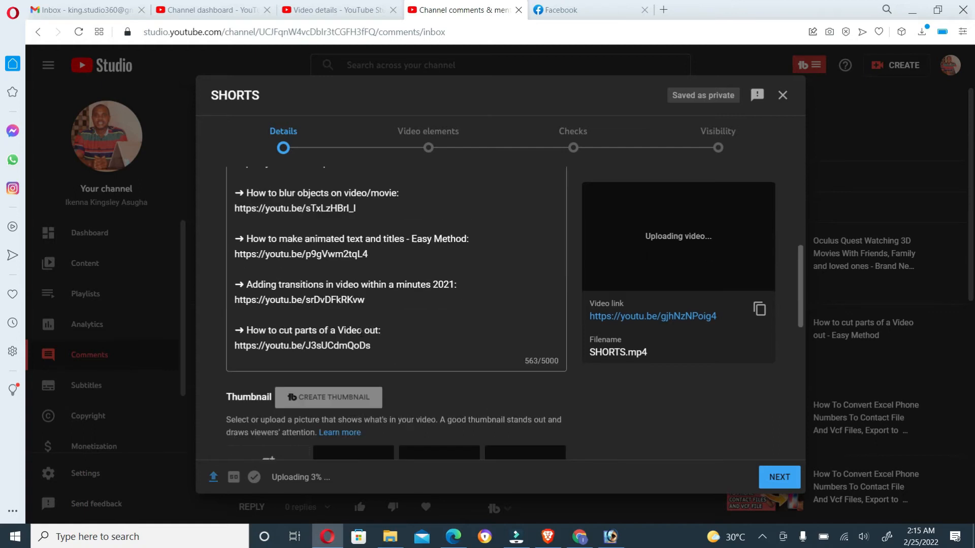
- Review the rest of the upload details, and highlight the #SHORTS hashtag in the Tribe Virtual DJ video's description before checking its title
scroll(531, 356, down, 5)
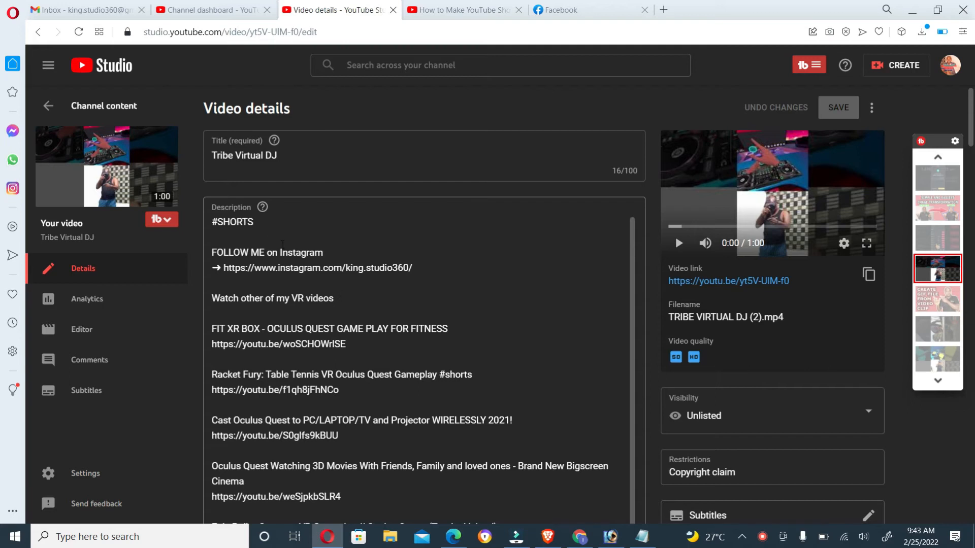
click(264, 224)
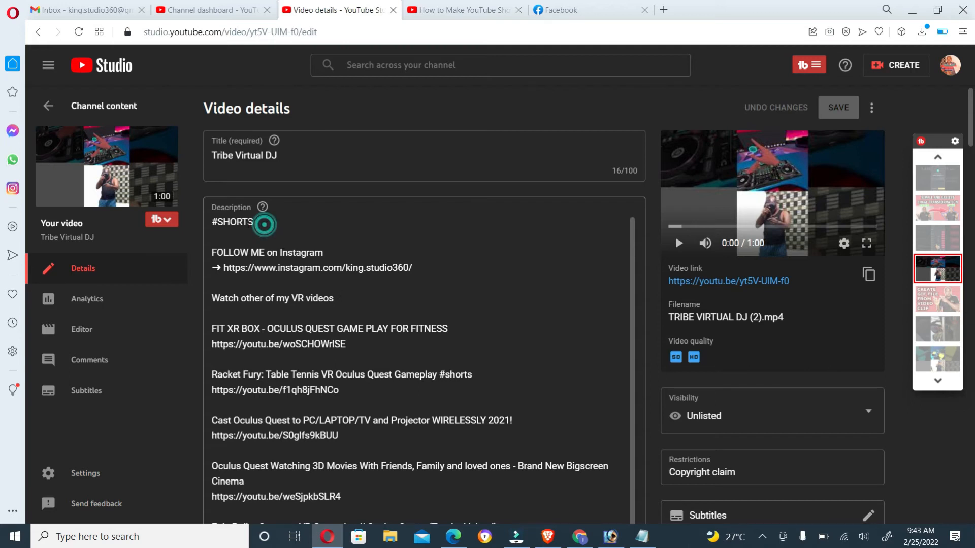
double_click(220, 221)
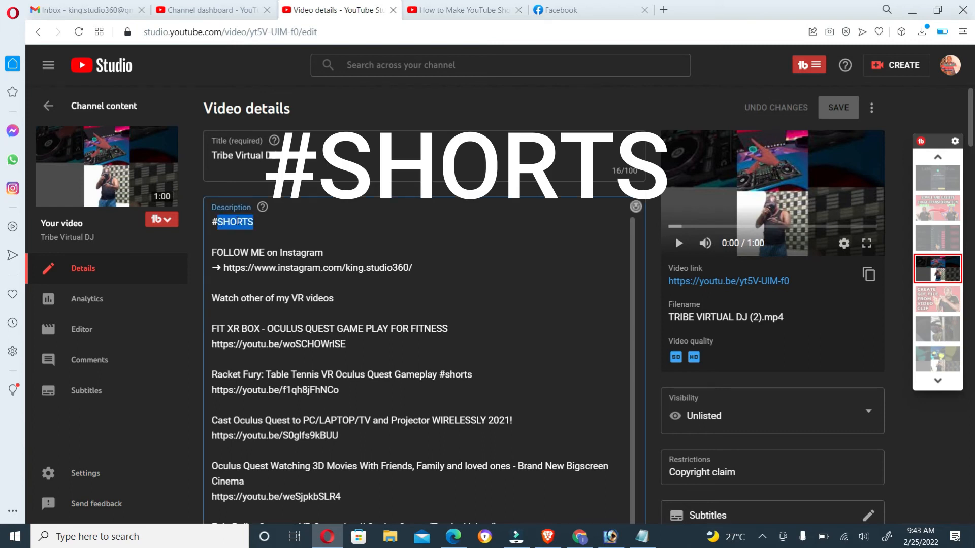
triple_click(236, 221)
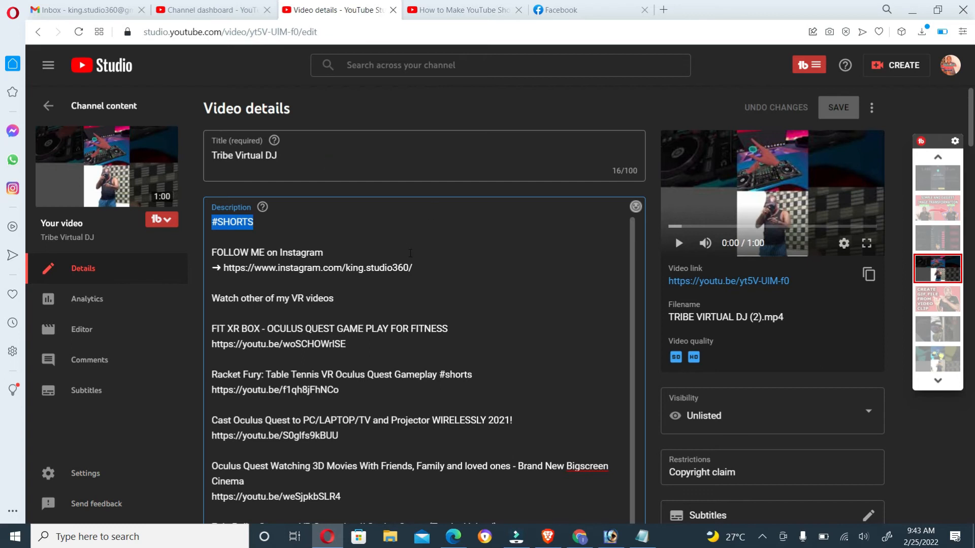
click(407, 247)
click(442, 166)
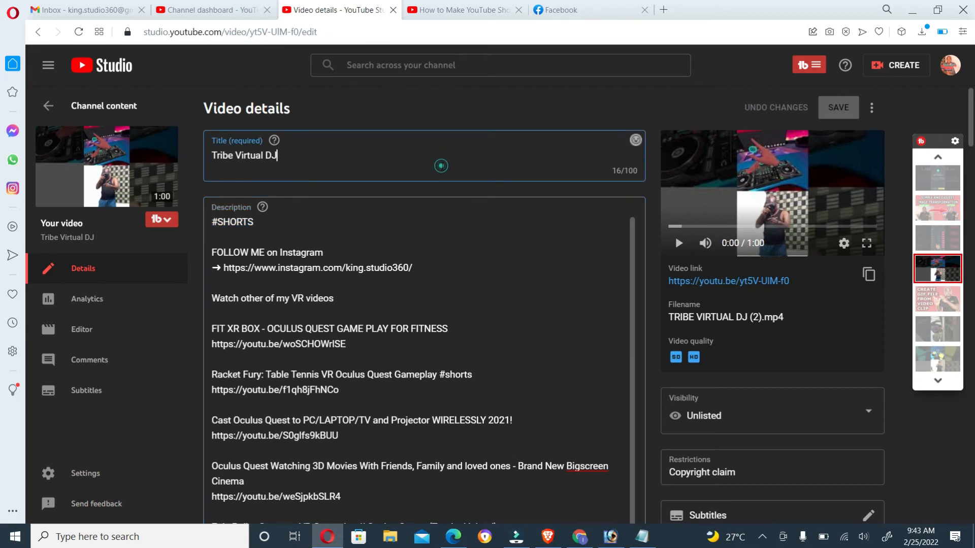
click(453, 267)
click(468, 268)
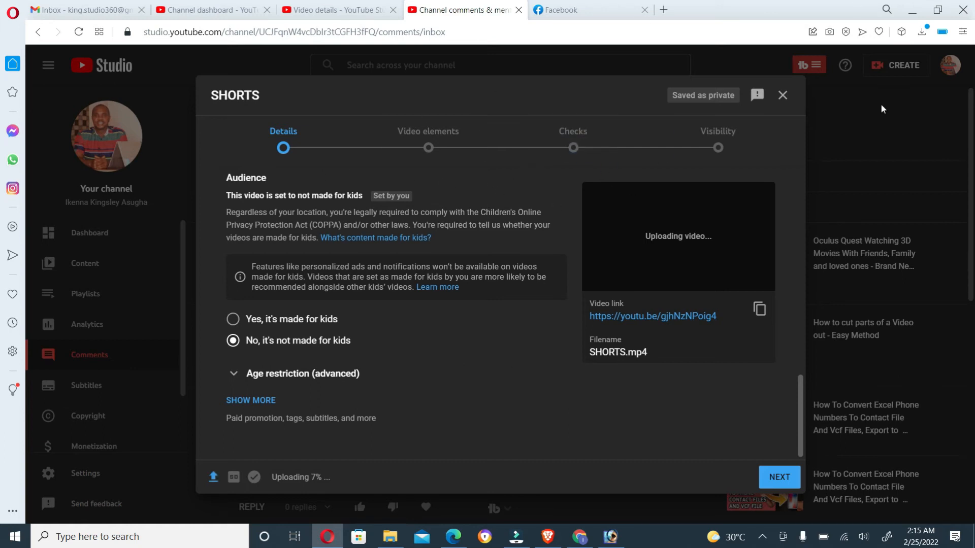
- Switch to Filmora and scrub through the IMG_1148 clip, placing the playhead just before the one-minute mark at about 00:00:58
click(516, 536)
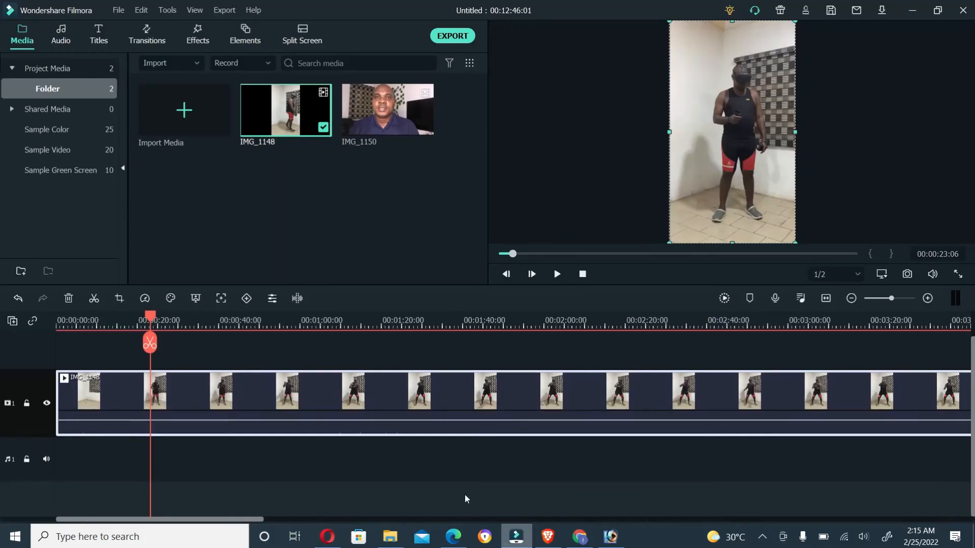
click(463, 320)
mouse_move(463, 320)
mouse_down()
mouse_move(329, 321)
mouse_move(466, 321)
mouse_up()
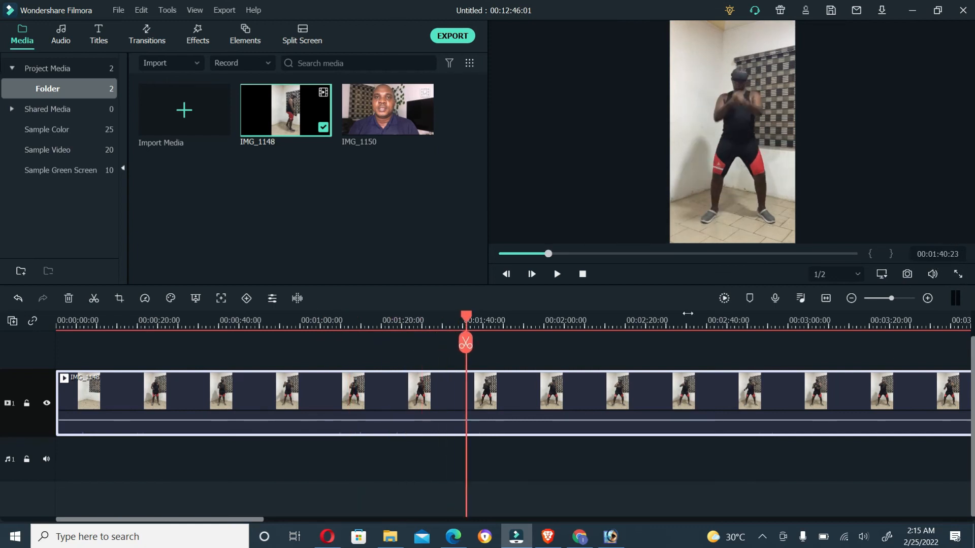
click(390, 323)
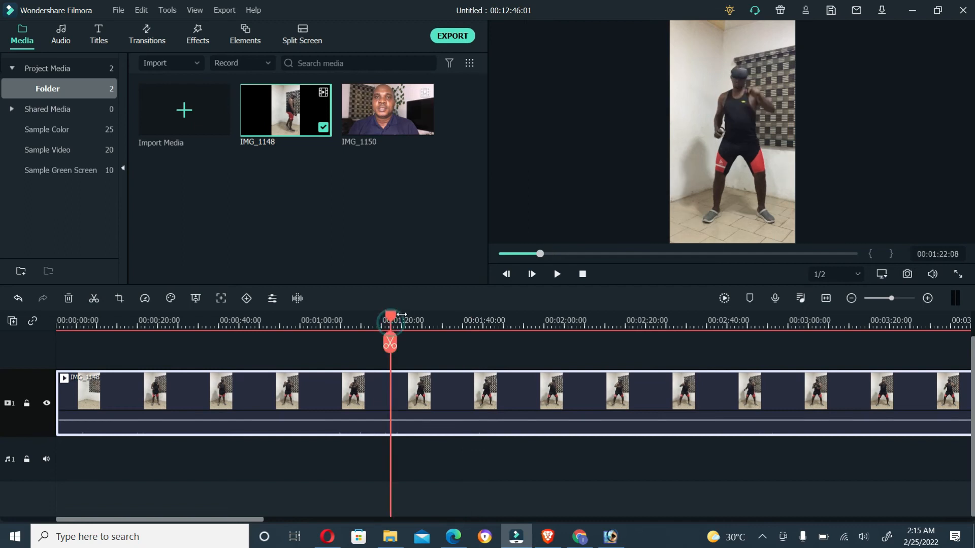
drag(390, 323, 276, 325)
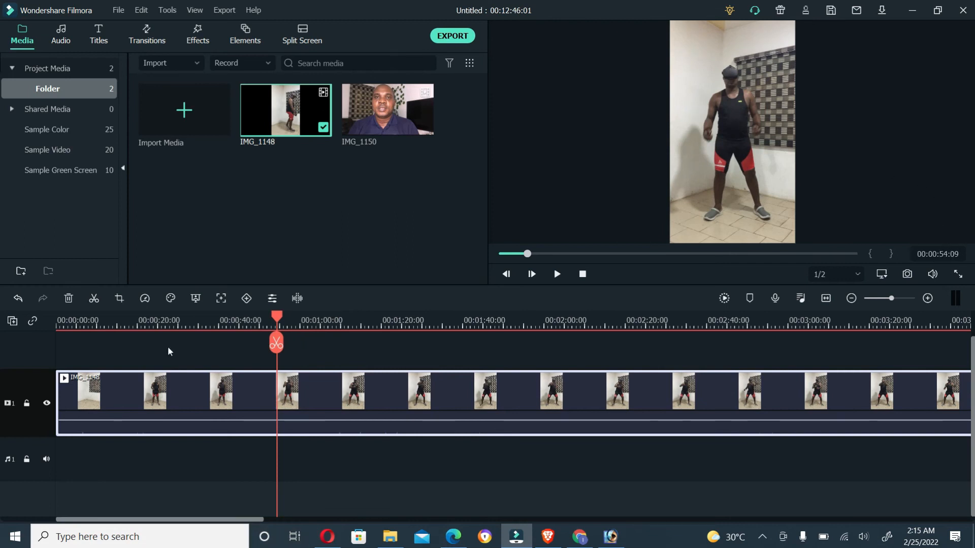
drag(286, 320, 295, 321)
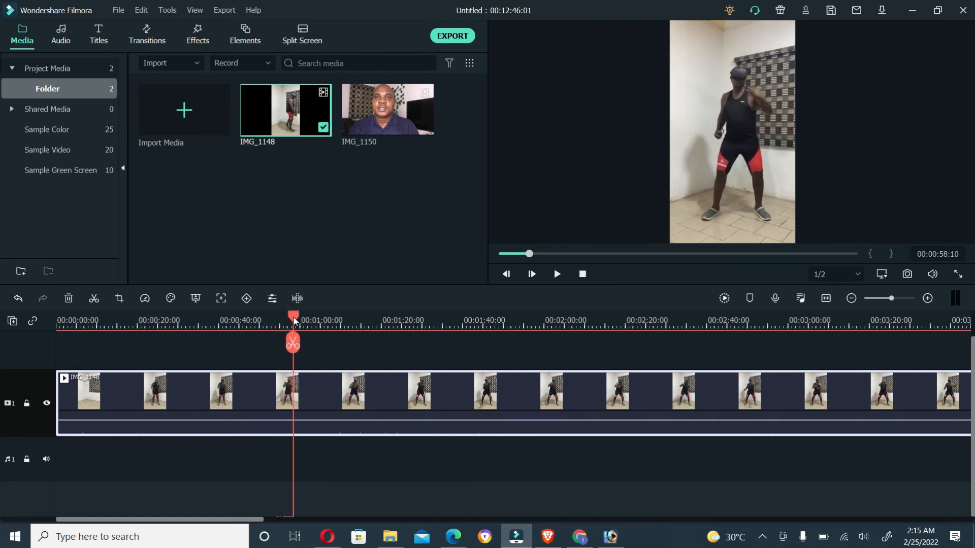